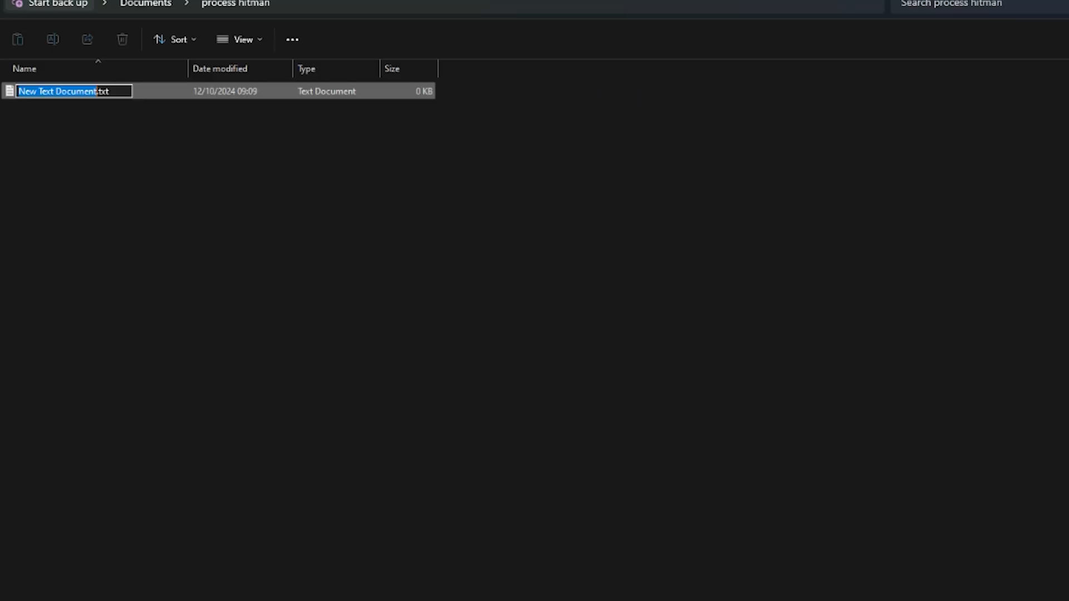
{"action": "type", "text": "hitman.cpp"}
Step: Confirm the new file's name as hitman.cpp, accepting the extension change
{"action": "key", "text": "Return"}
{"action": "key", "text": "Return"}
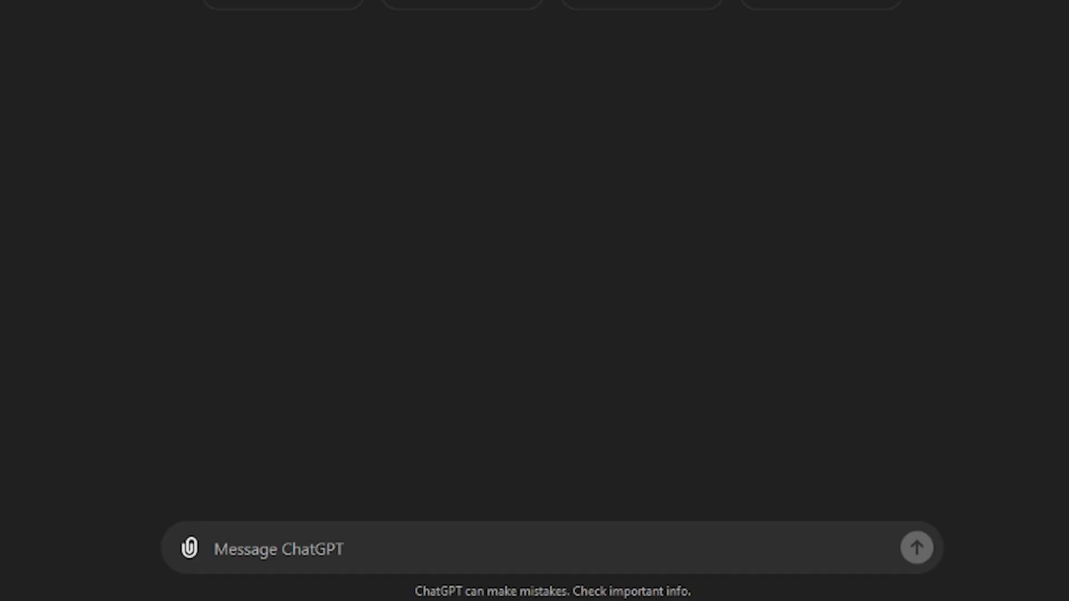
{"action": "type", "text": "OI BRUH HOW DO I GET KEYBOARD INPUT ANYWHERE USING WINDOWS API ALSO FOR SOME REASON IT DOESN'T ACCEPT ALT F5 HELP ME OUT HERE THANKS FAM."}
Step: Send the question about capturing global keyboard input and why Alt F5 isn't accepted
{"action": "key", "text": "Return"}
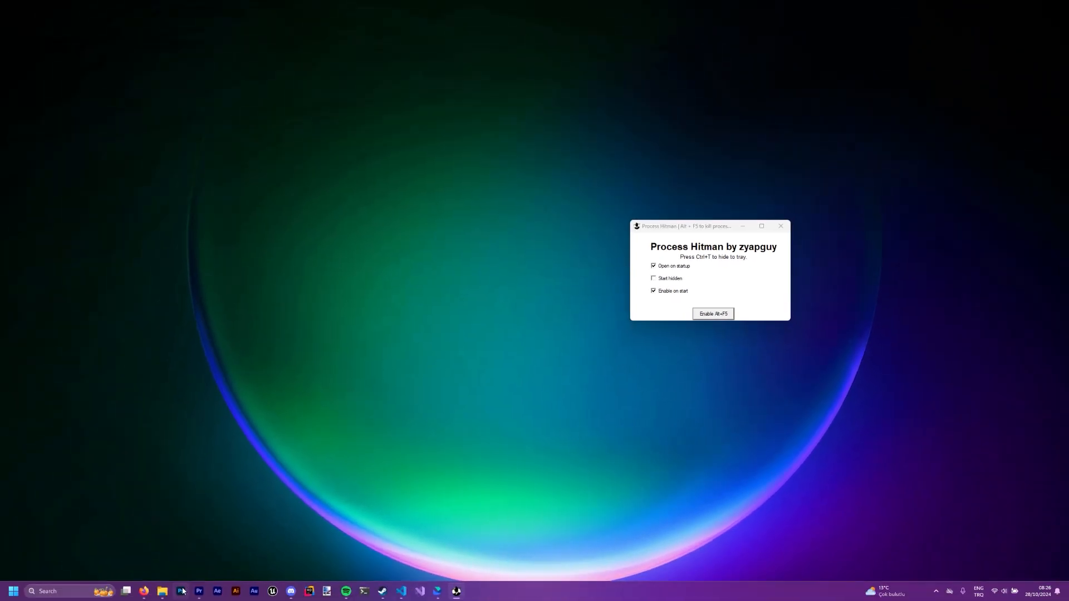
Step: Launch Photoshop as a test target and switch on the Enable Alt+F5 kill hotkey
{"action": "left_click", "coordinate": [182, 592]}
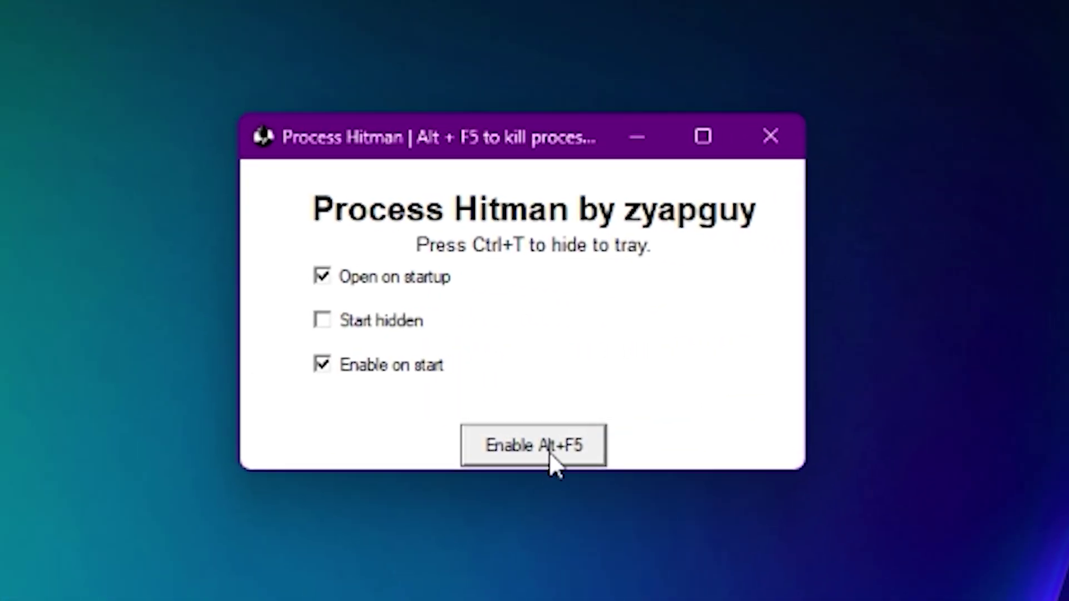
{"action": "left_click", "coordinate": [549, 452]}
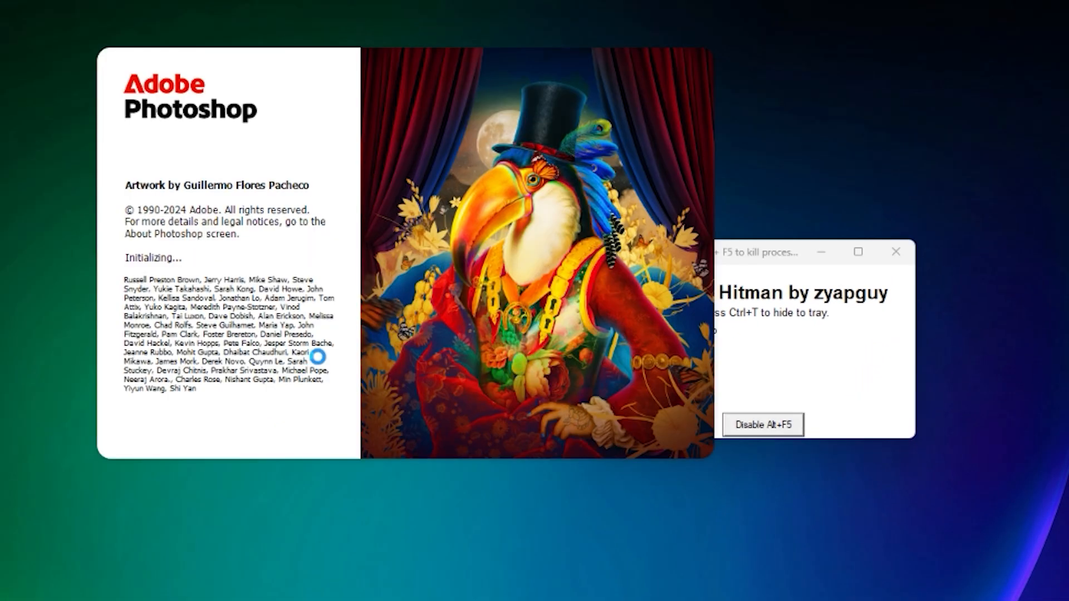
Step: Kill the launching Photoshop with Alt+F5 twice, so its splash screen vanishes each time
{"action": "key", "text": "alt+F5"}
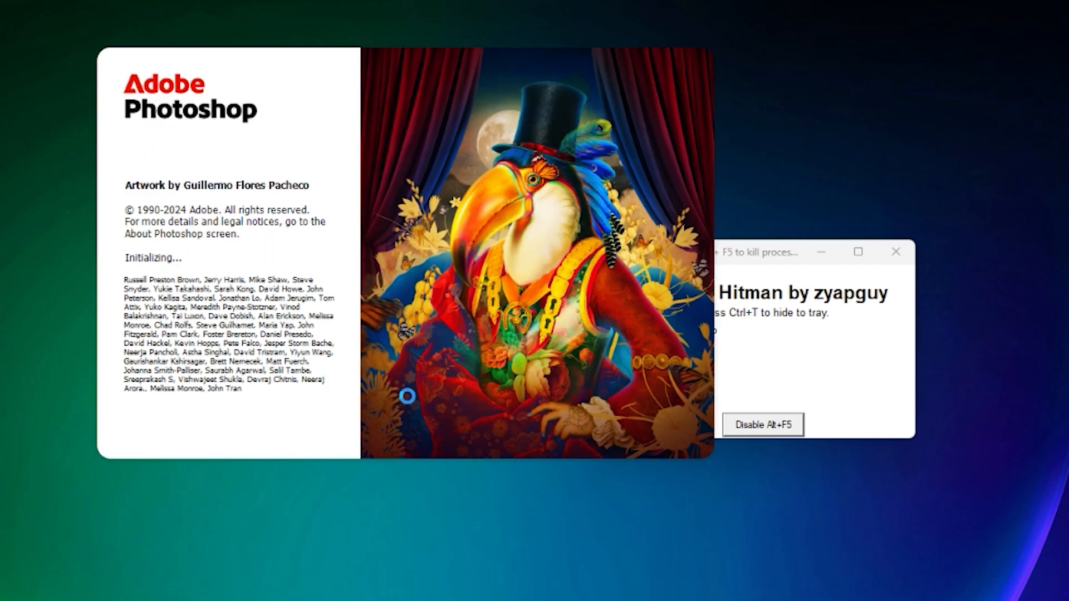
{"action": "key", "text": "alt+F5"}
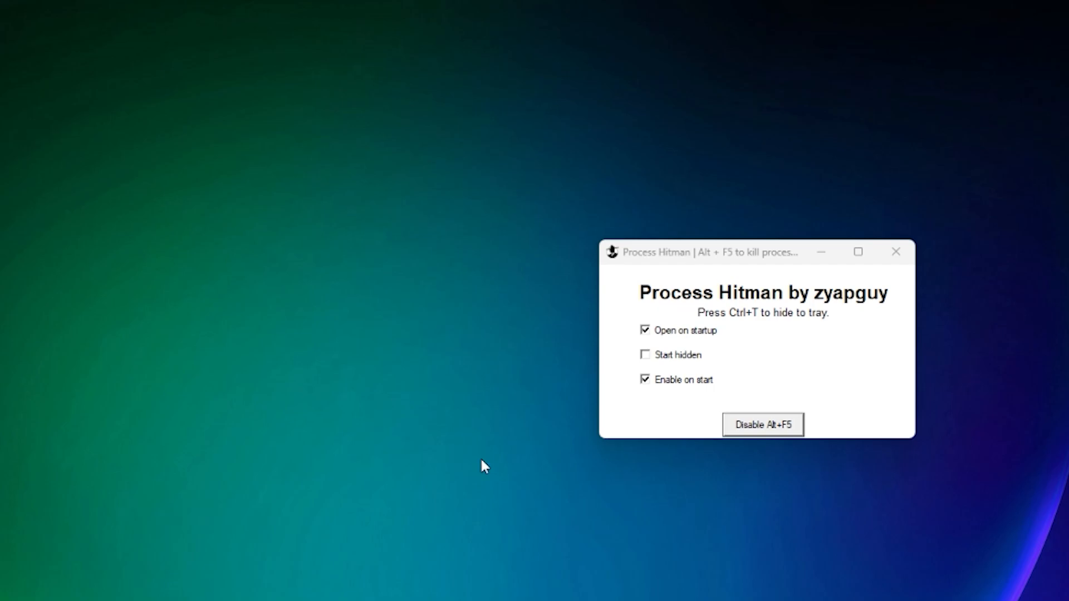